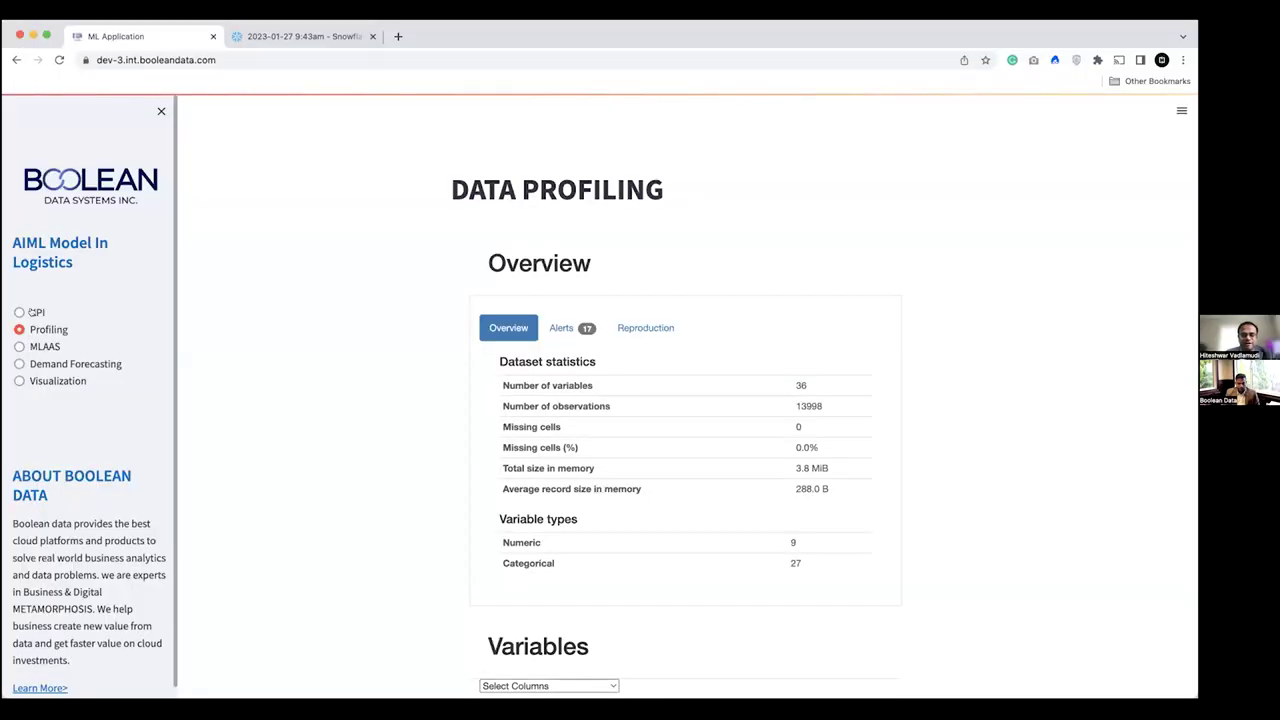
Step: Show the KPI Business Insights page with shipment, cost, profit and revenue cards and the orders-per-state chart
left_click(19, 312)
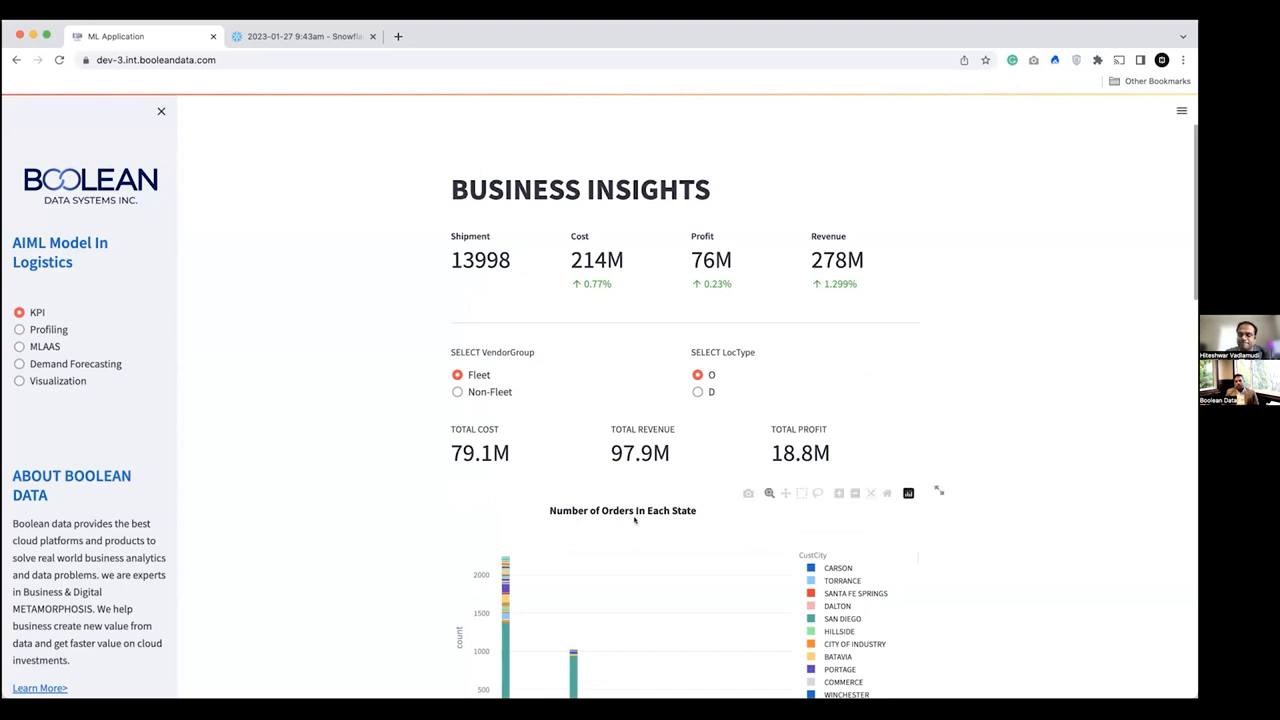
scroll(630, 515, "down", 2)
scroll(634, 520, "down", 1)
scroll(634, 520, "up", 4)
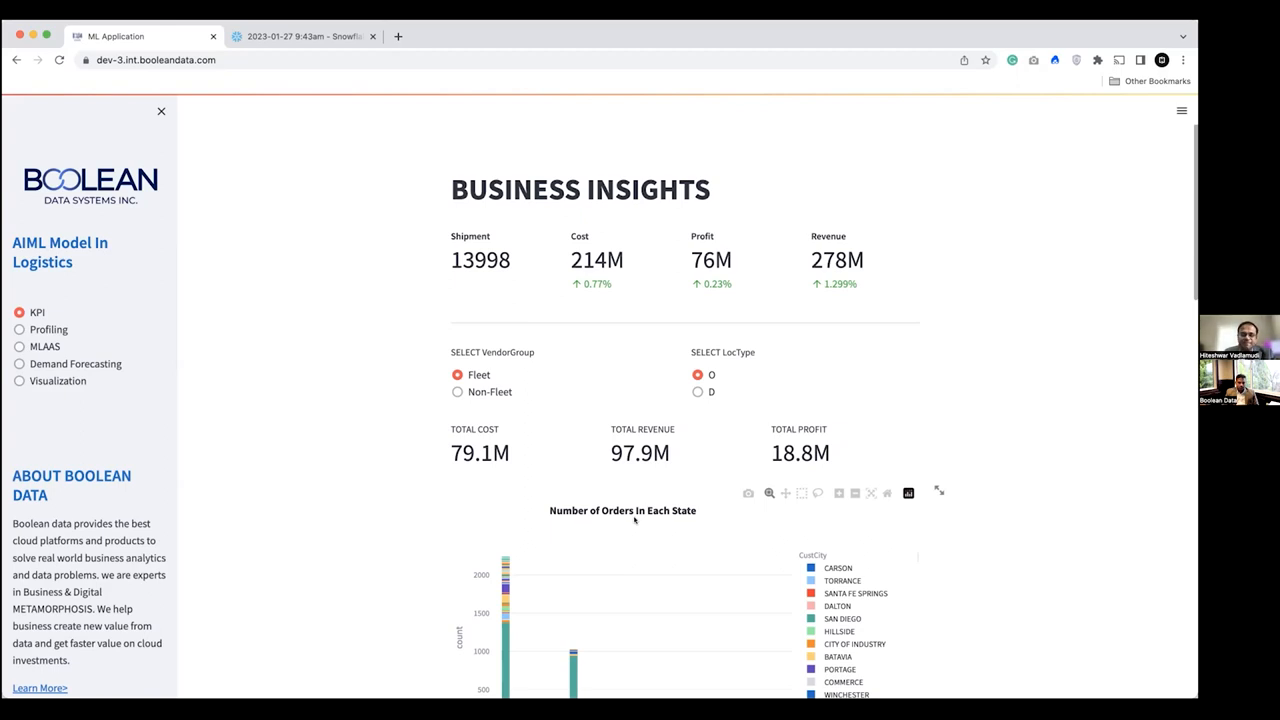
Step: Show the Power BI logistics dashboard and advance through Revenue & Cost to the Expenses page (3 of 3)
left_click(19, 381)
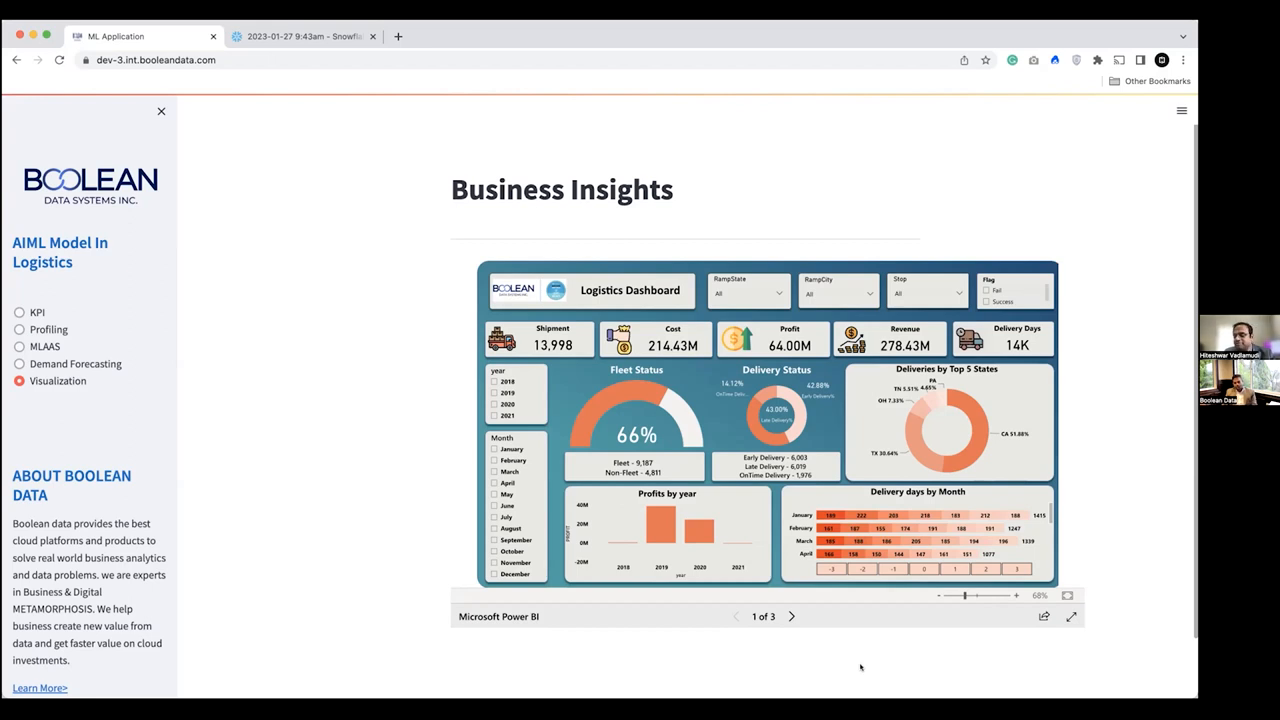
left_click(790, 616)
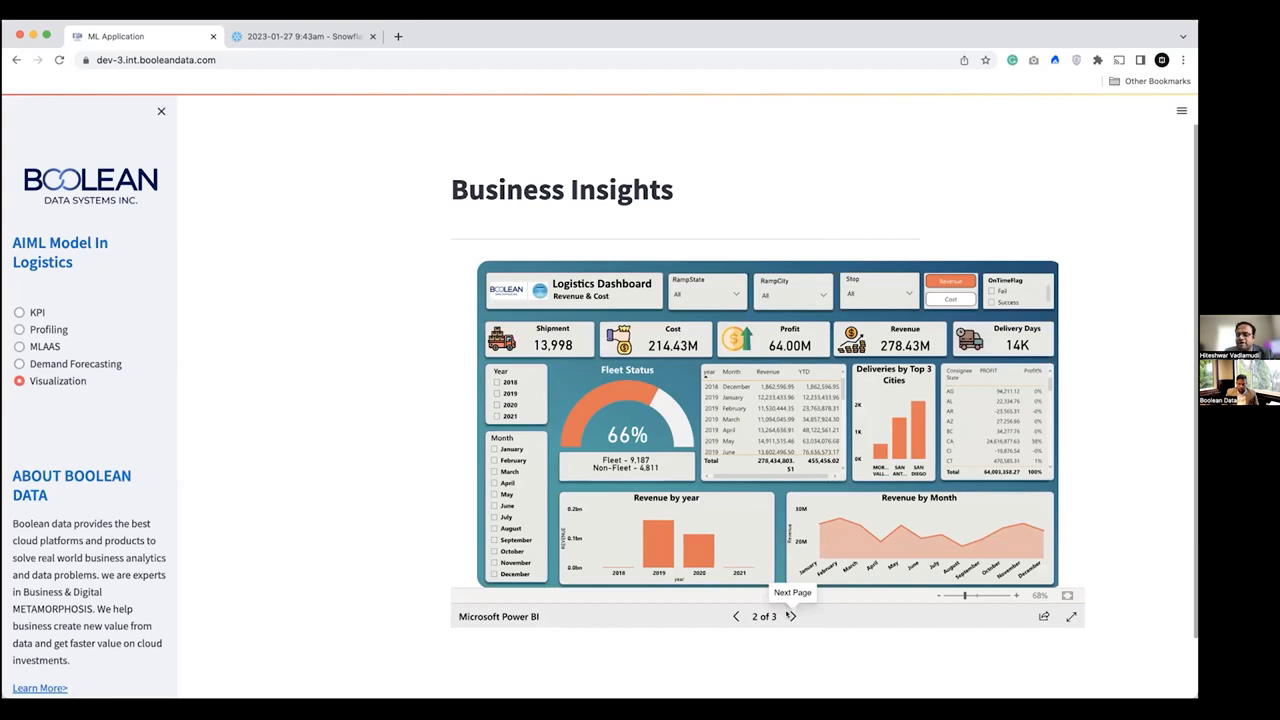
left_click(790, 616)
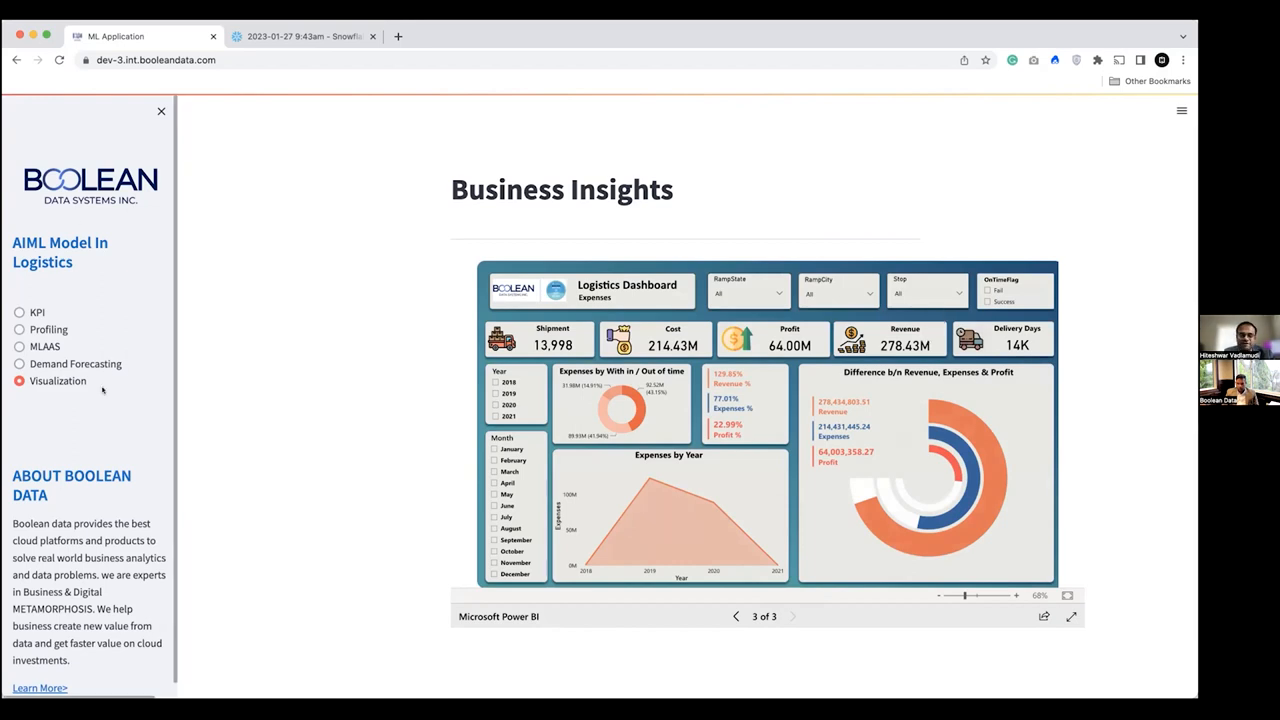
left_click(75, 364)
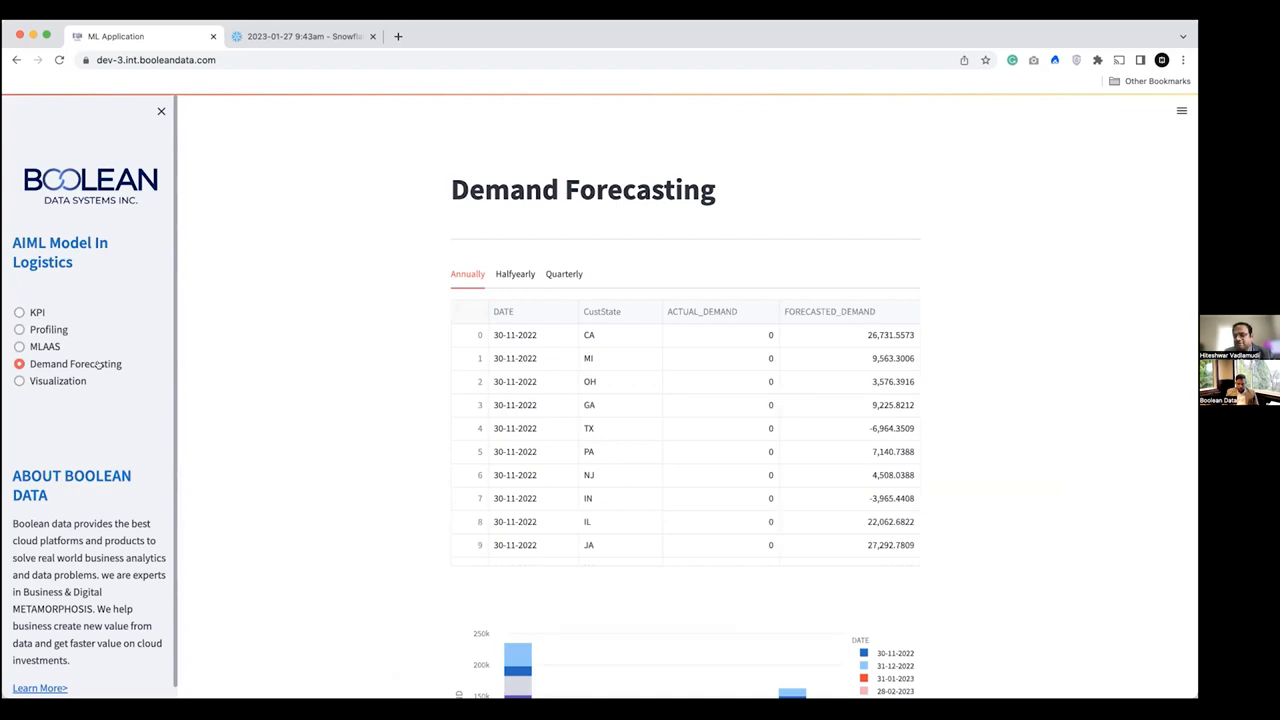
mouse_move(685, 430)
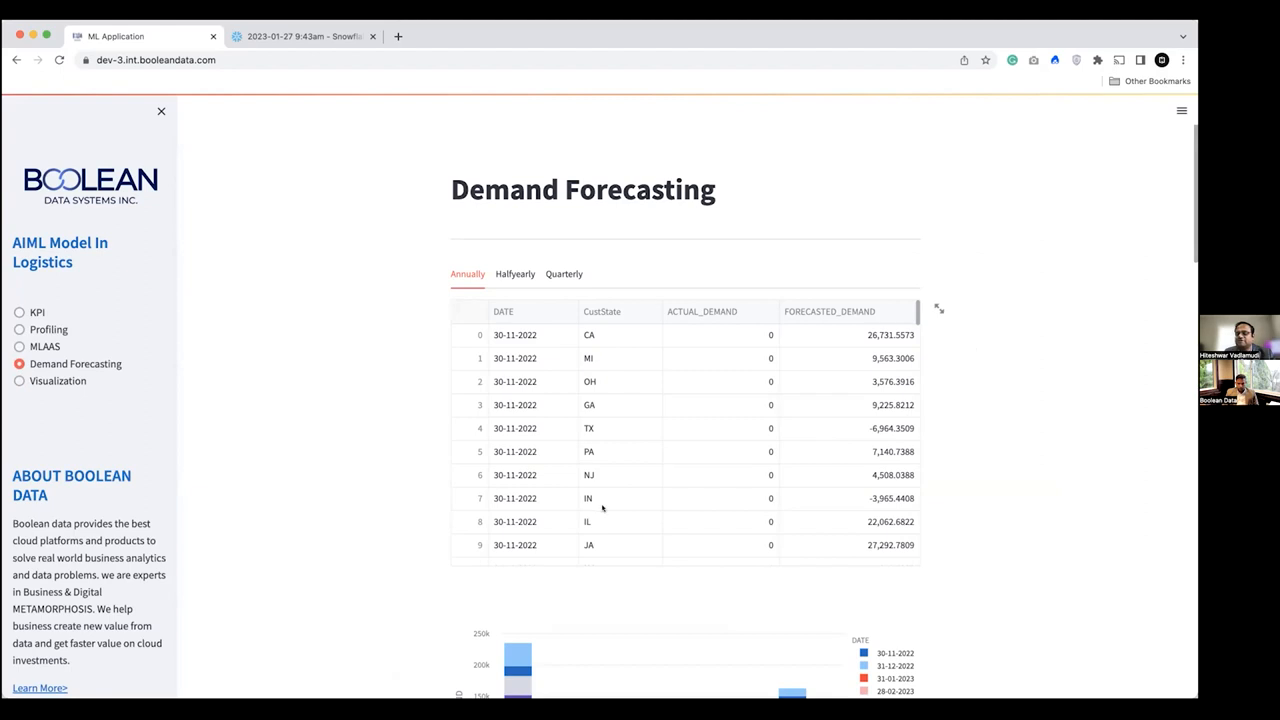
scroll(602, 508, "down", 4)
scroll(602, 508, "down", 4)
scroll(944, 563, "down", 2)
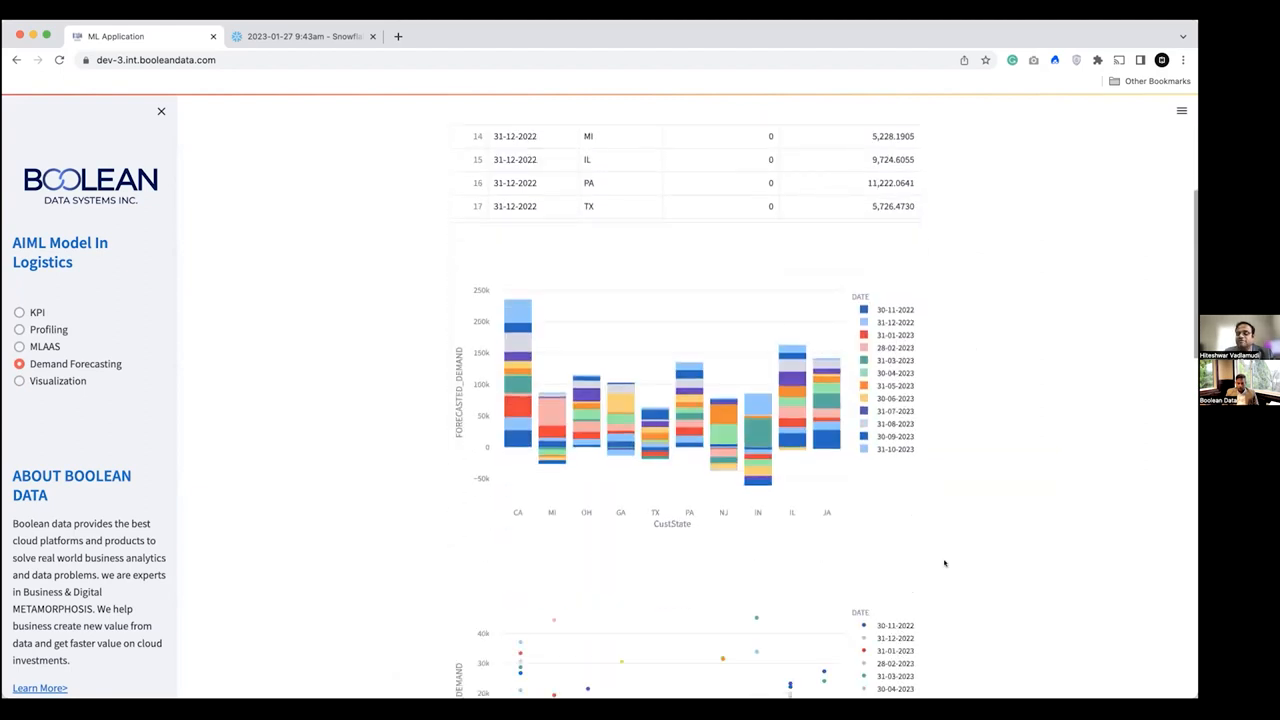
scroll(944, 563, "down", 5)
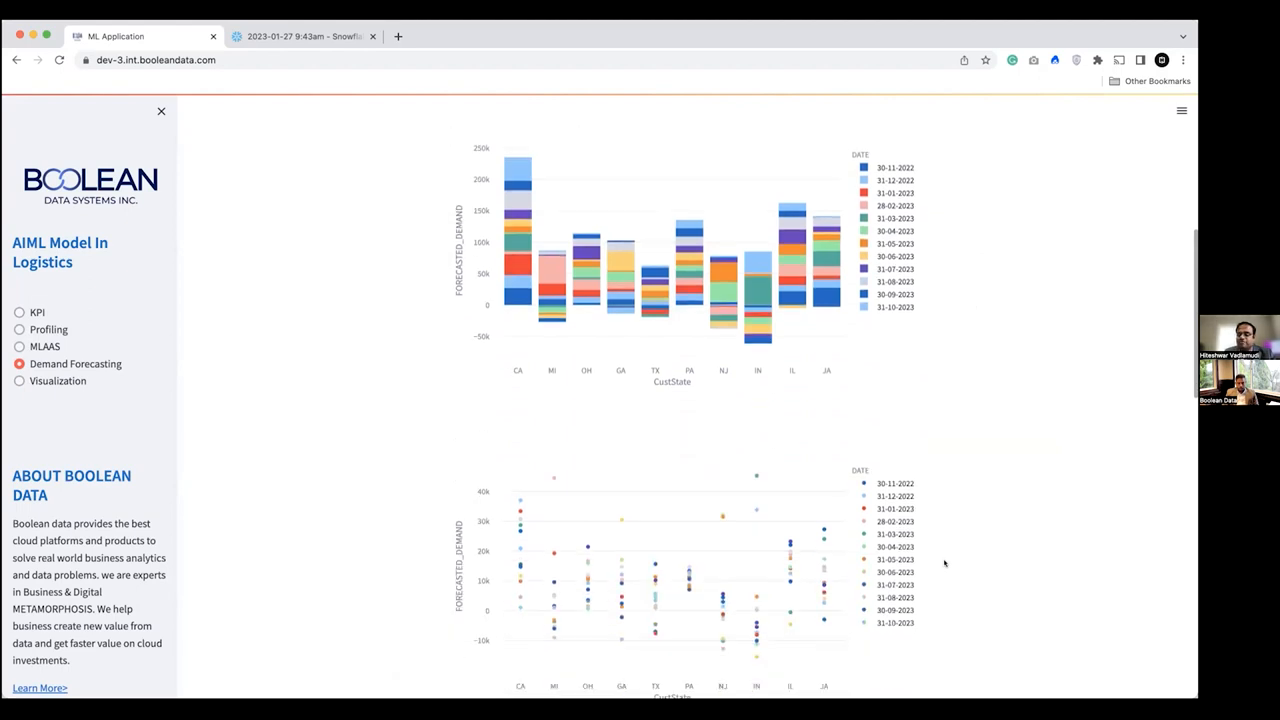
scroll(944, 563, "down", 3)
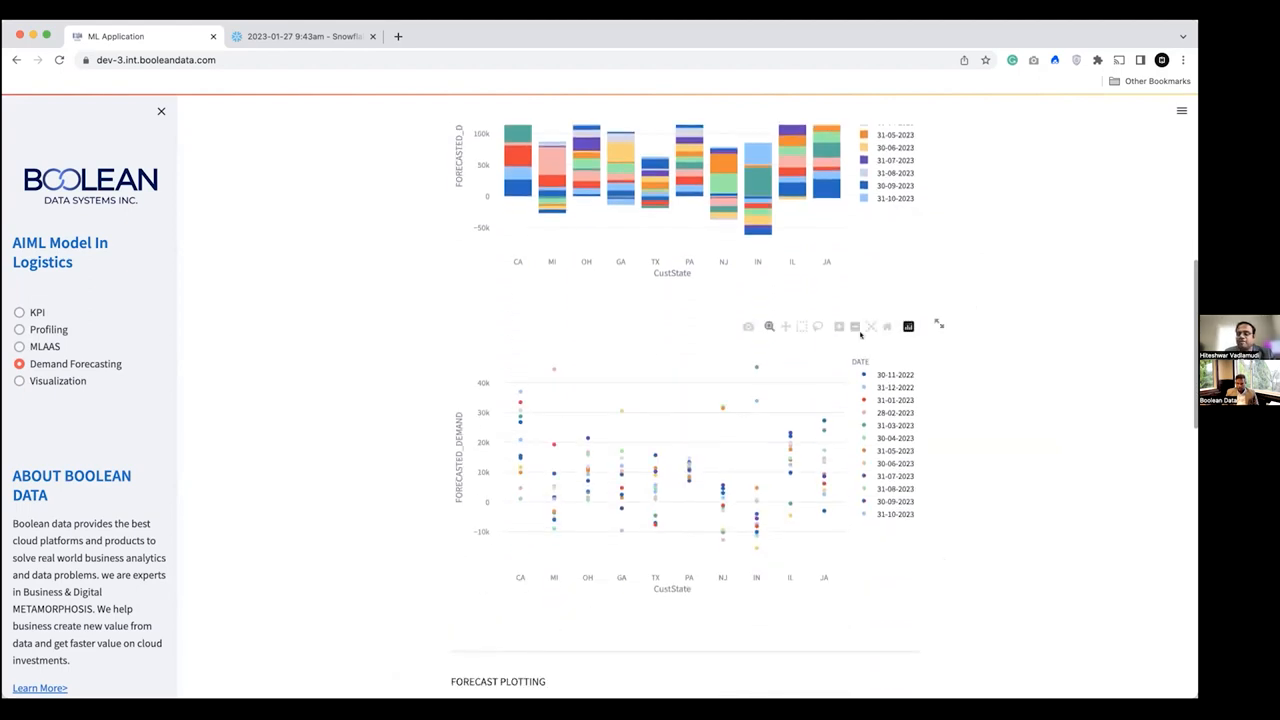
mouse_move(689, 462)
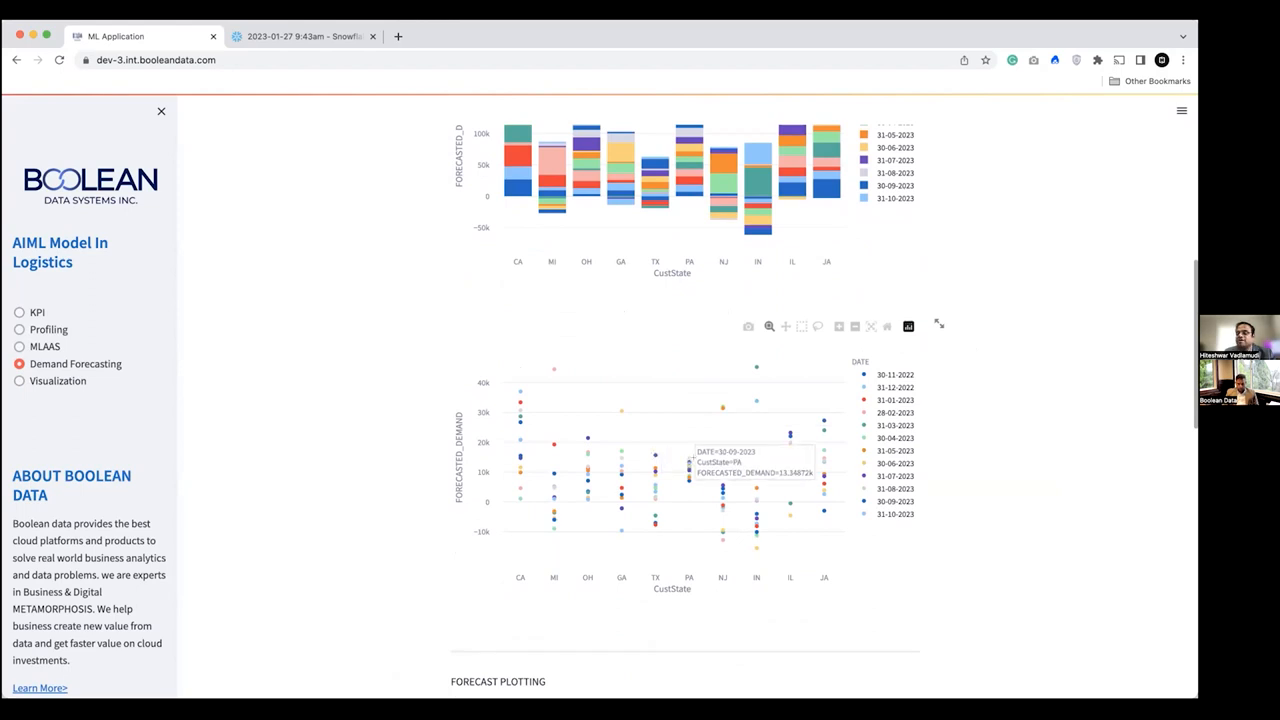
scroll(730, 560, "down", 5)
scroll(730, 560, "down", 4)
scroll(732, 563, "up", 7)
scroll(732, 563, "up", 5)
scroll(732, 563, "up", 5)
scroll(732, 563, "up", 3)
scroll(732, 560, "up", 3)
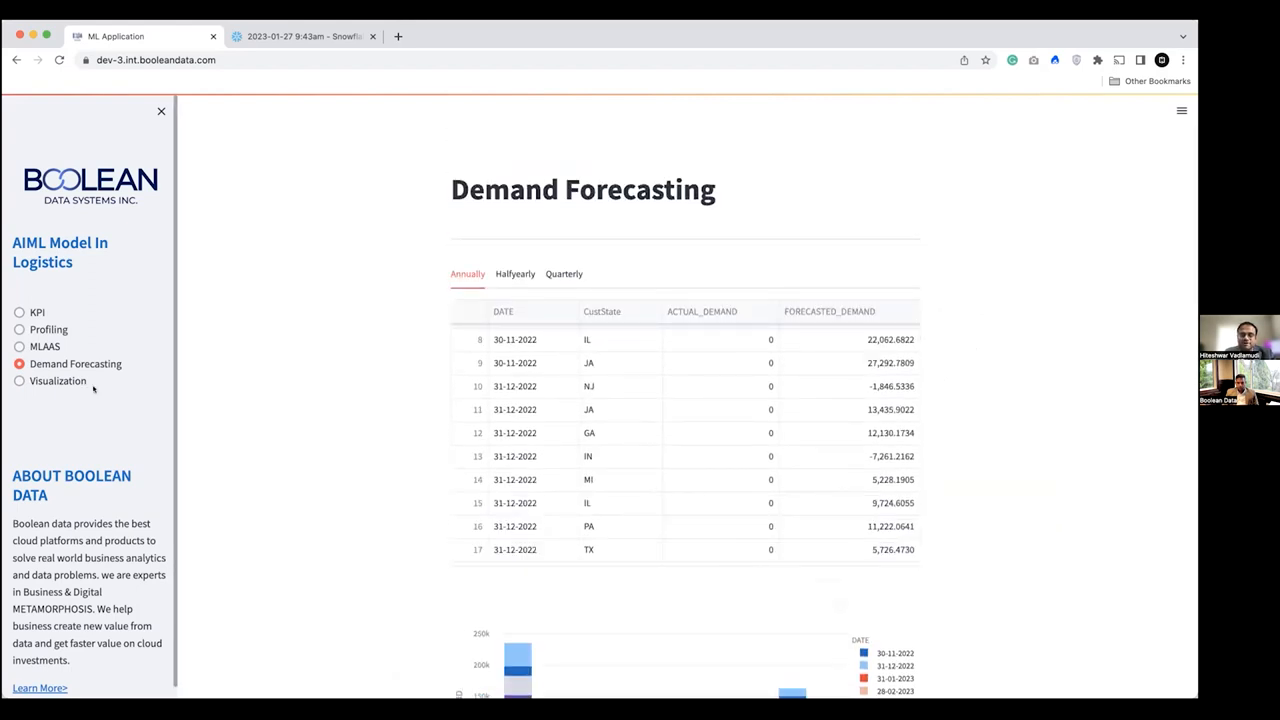
Step: Show the MLAAS Logistic Classification Prediction form with LocType, Seq, Stop and region fields
left_click(47, 347)
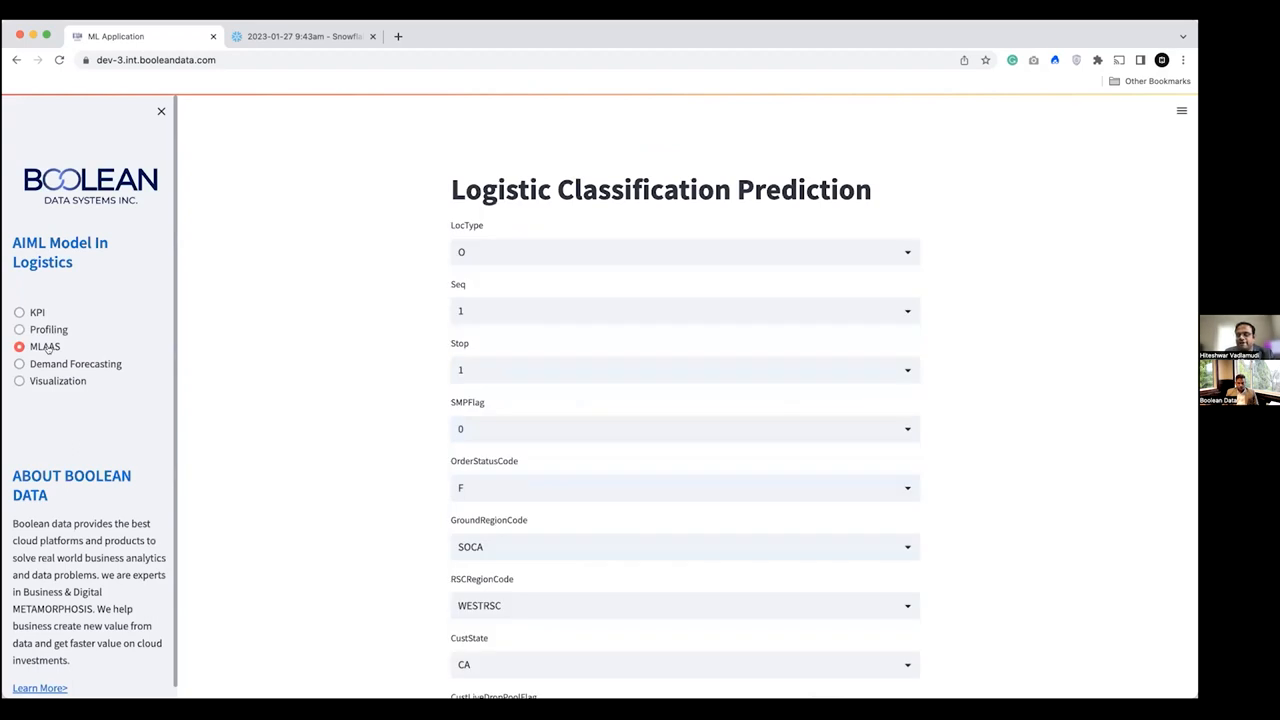
scroll(218, 358, "down", 5)
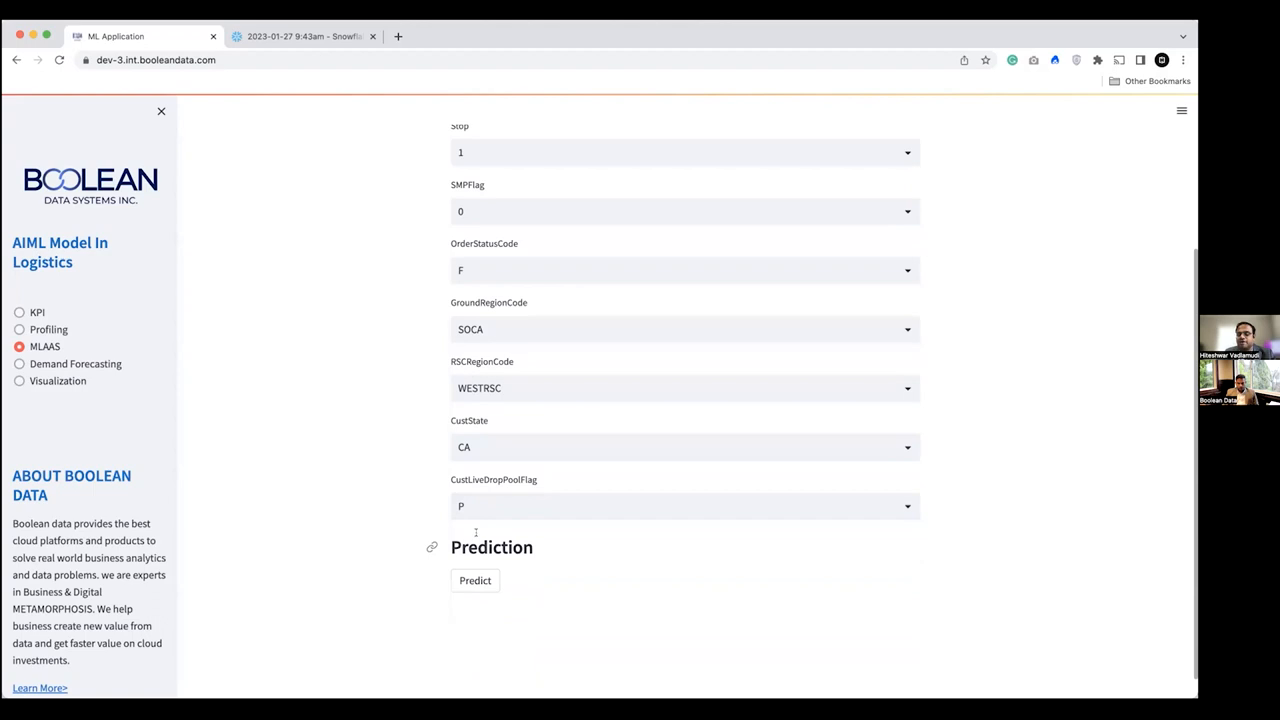
scroll(476, 532, "up", 5)
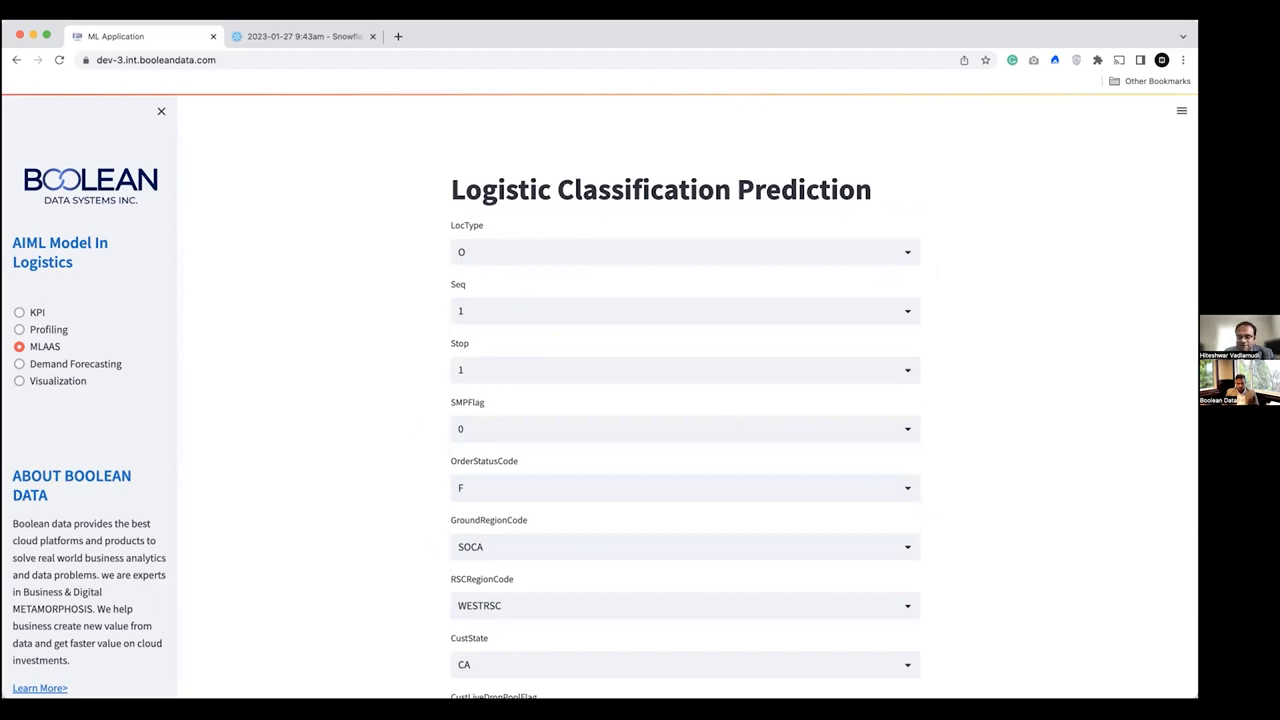
Step: Return to the KPI Business Insights dashboard and review the Stops In Each State pie chart (CA 43.5%, TX 20.3%)
left_click(35, 313)
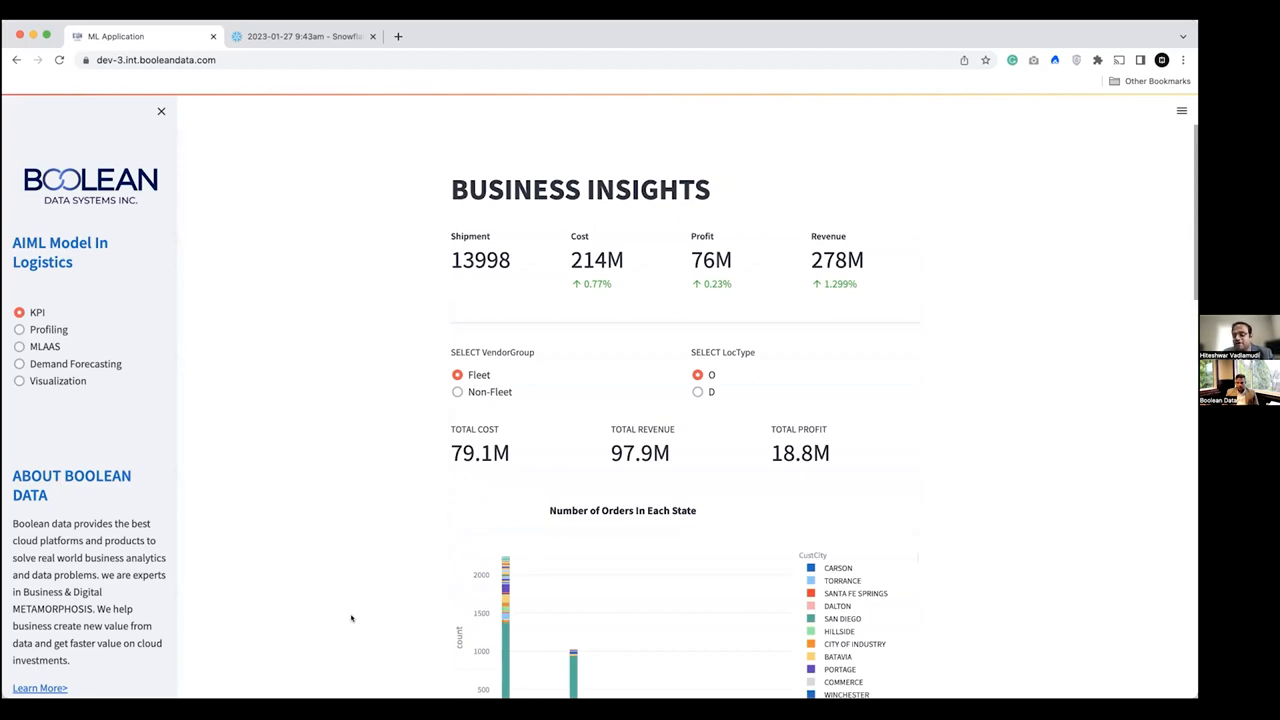
mouse_move(620, 586)
scroll(620, 585, "down", 5)
scroll(620, 585, "down", 5)
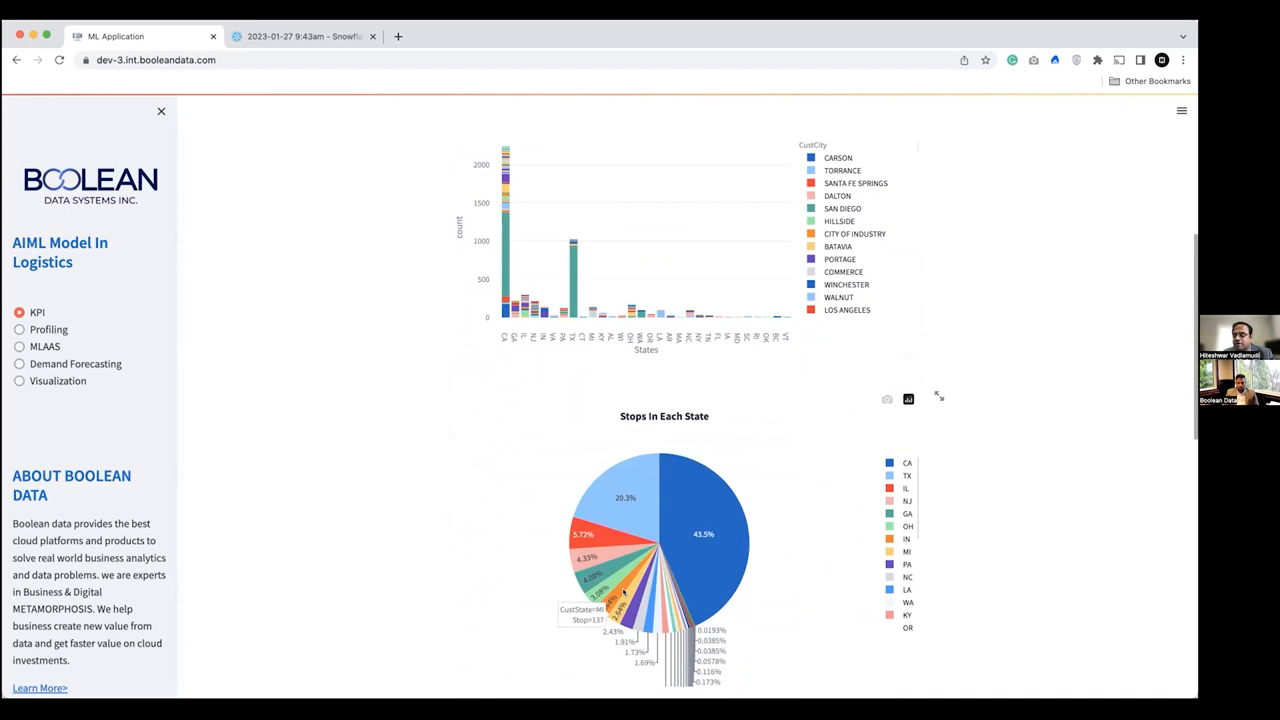
scroll(623, 592, "up", 10)
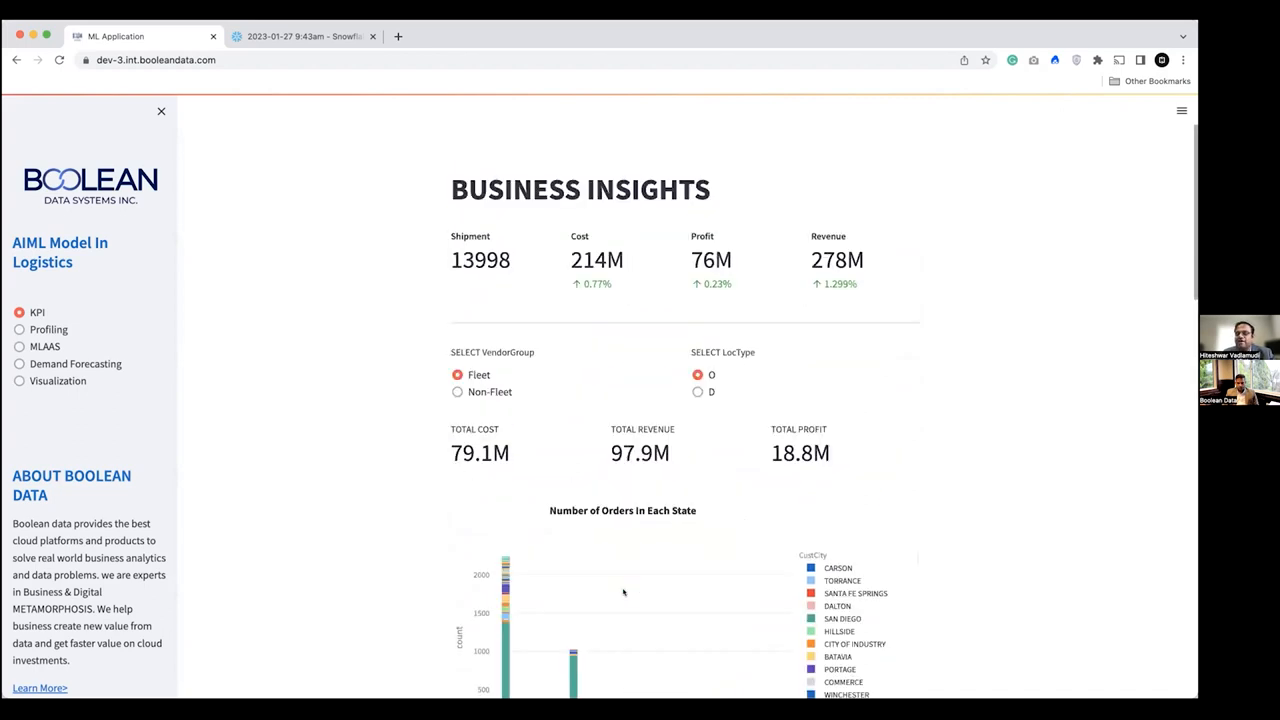